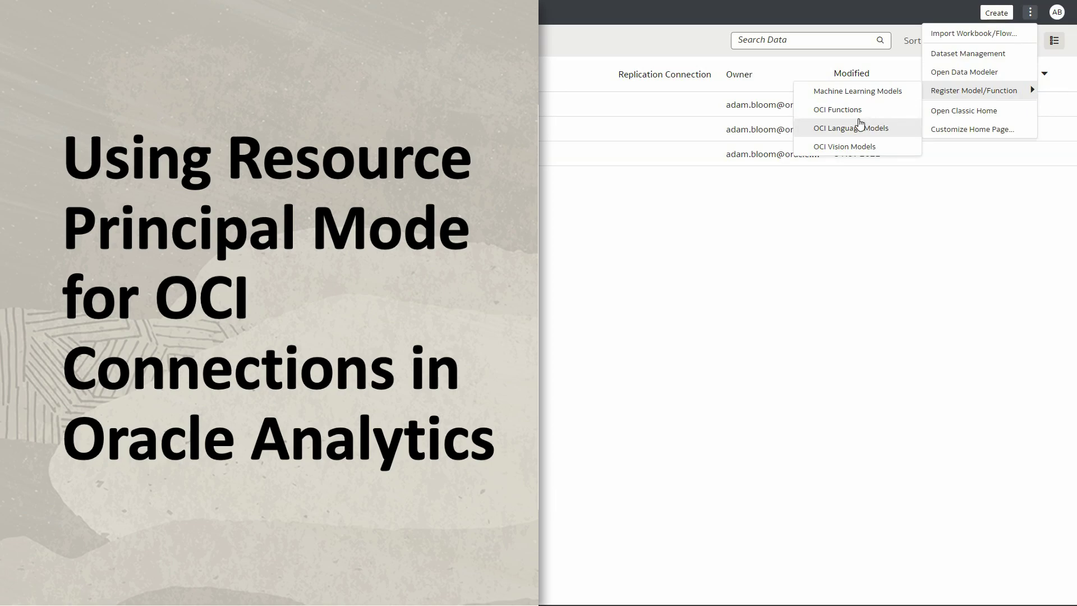
Dismiss the overflow menus so the Connections list shows RP Connection, Logs and DB.
click(811, 235)
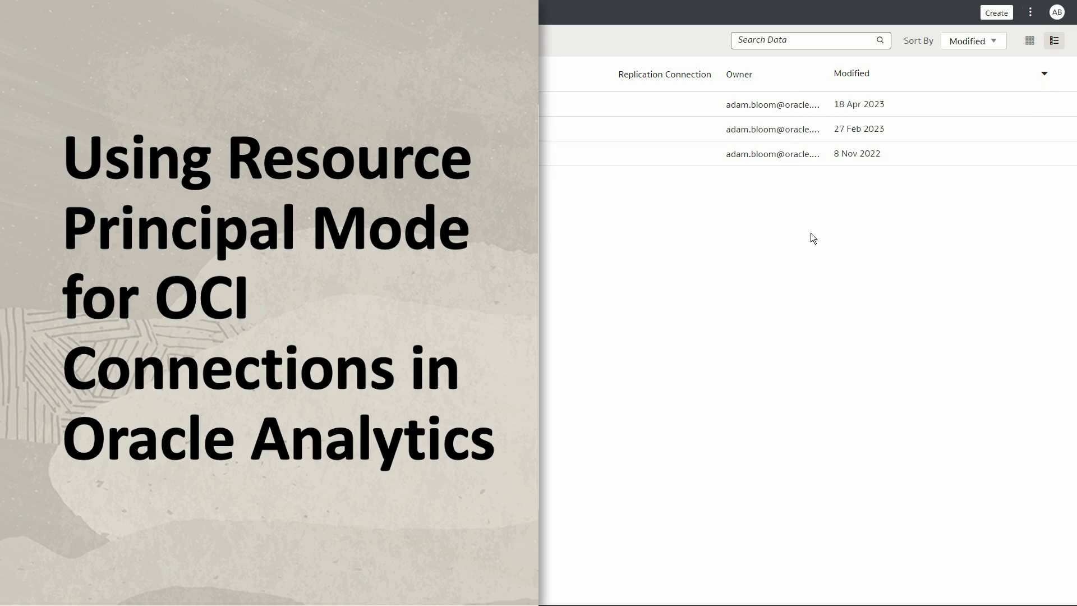
Begin a new OCI Resource connection that authenticates with Resource Principal.
click(995, 17)
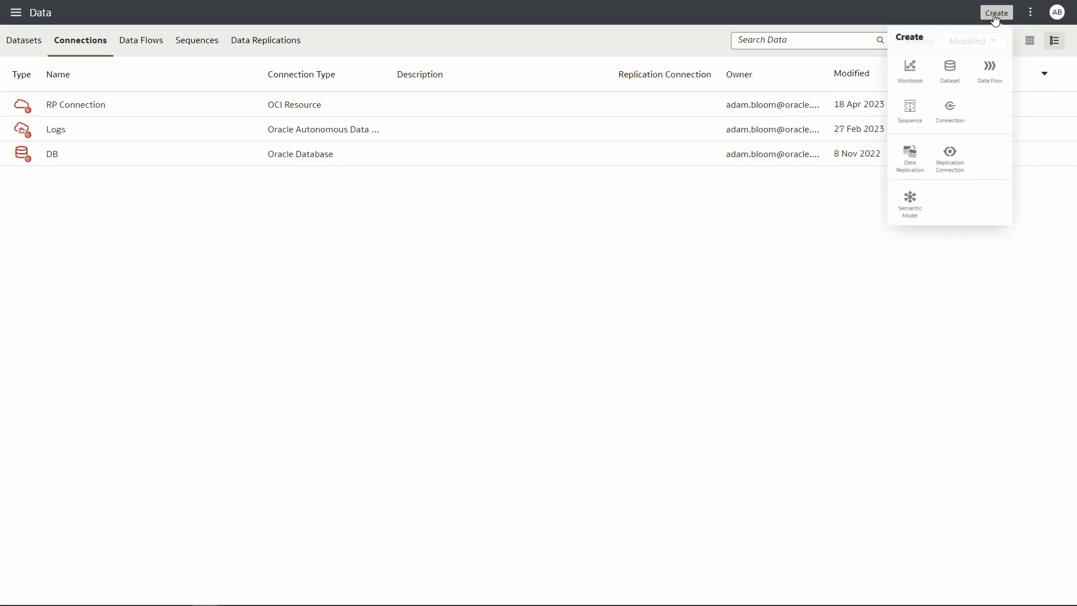
click(941, 122)
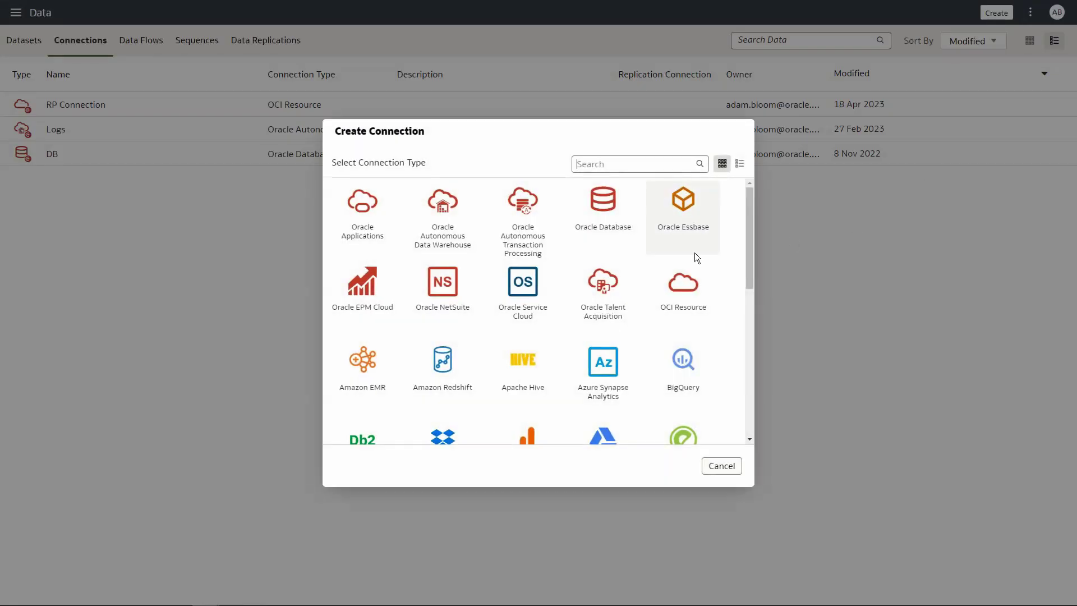
click(680, 285)
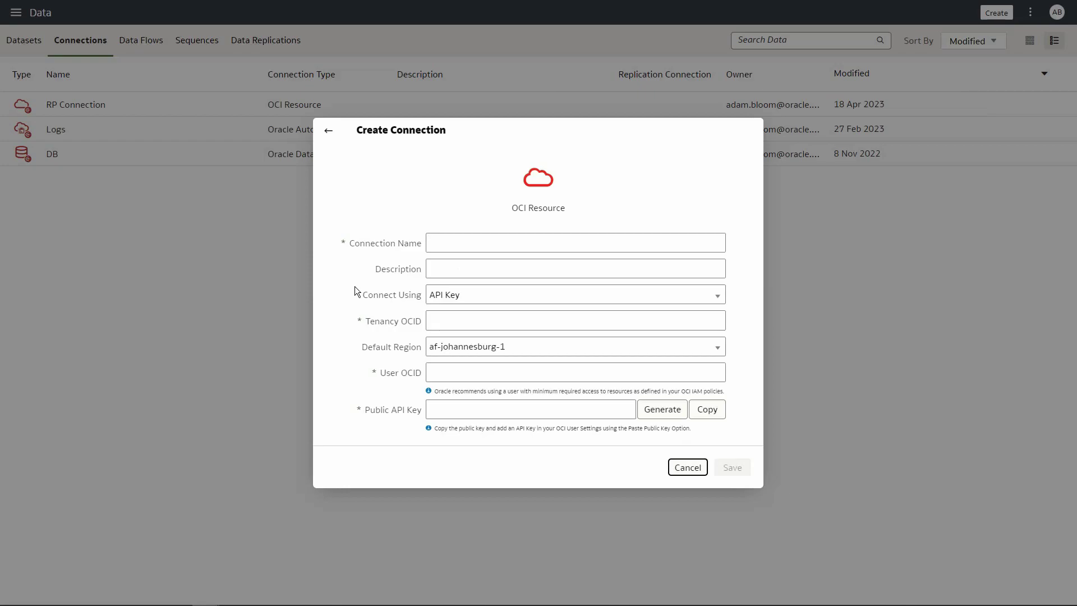
click(469, 299)
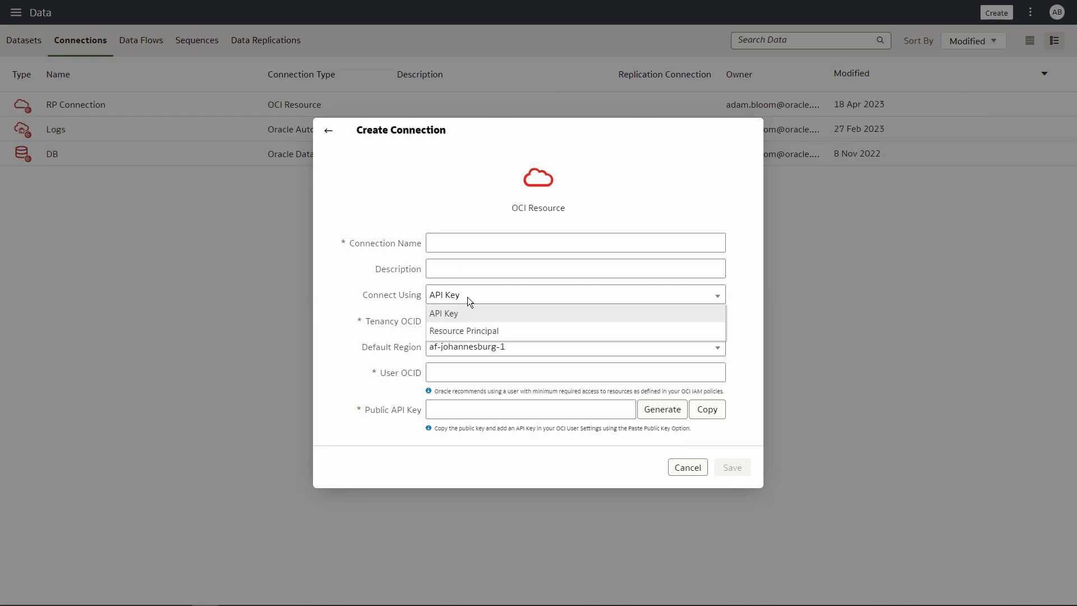
click(466, 338)
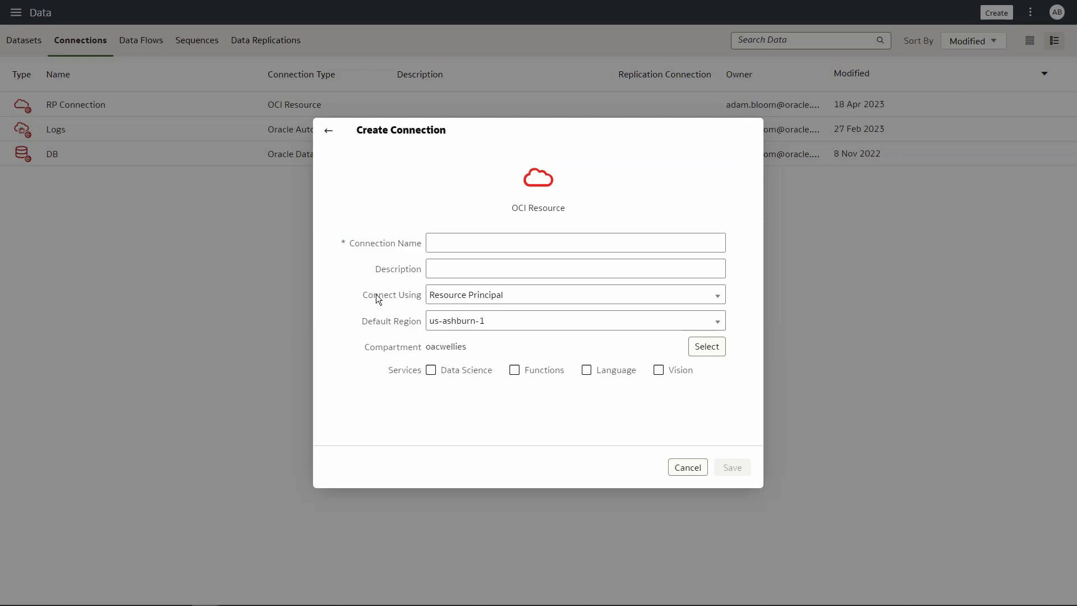
Name the connection 'RP Connection Demo', set compartment oacpm, enable Functions, and save it.
click(453, 243)
text(RP Connection Demo)
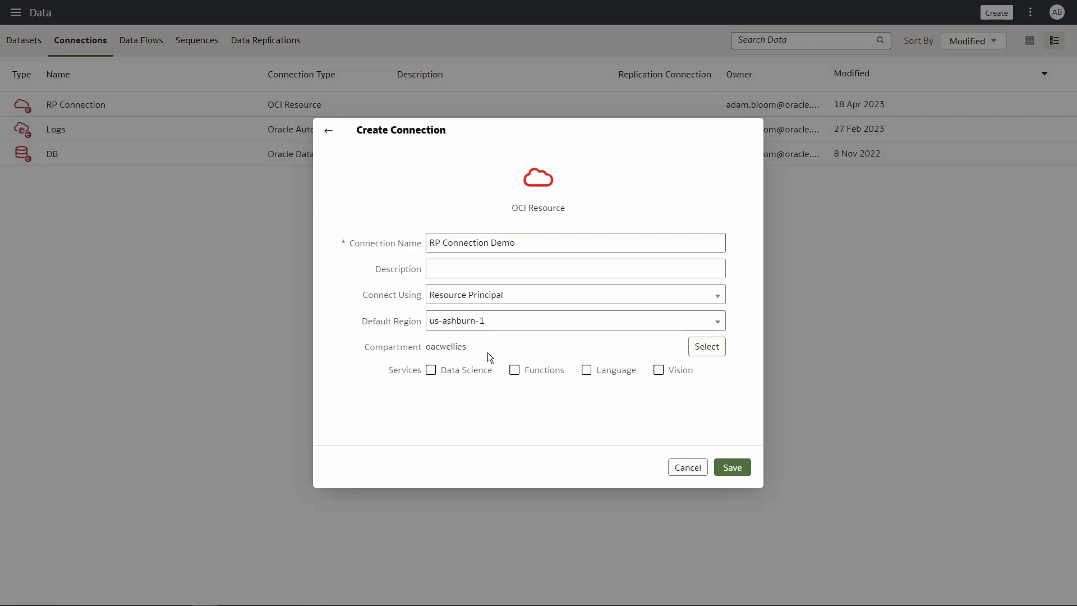
click(705, 349)
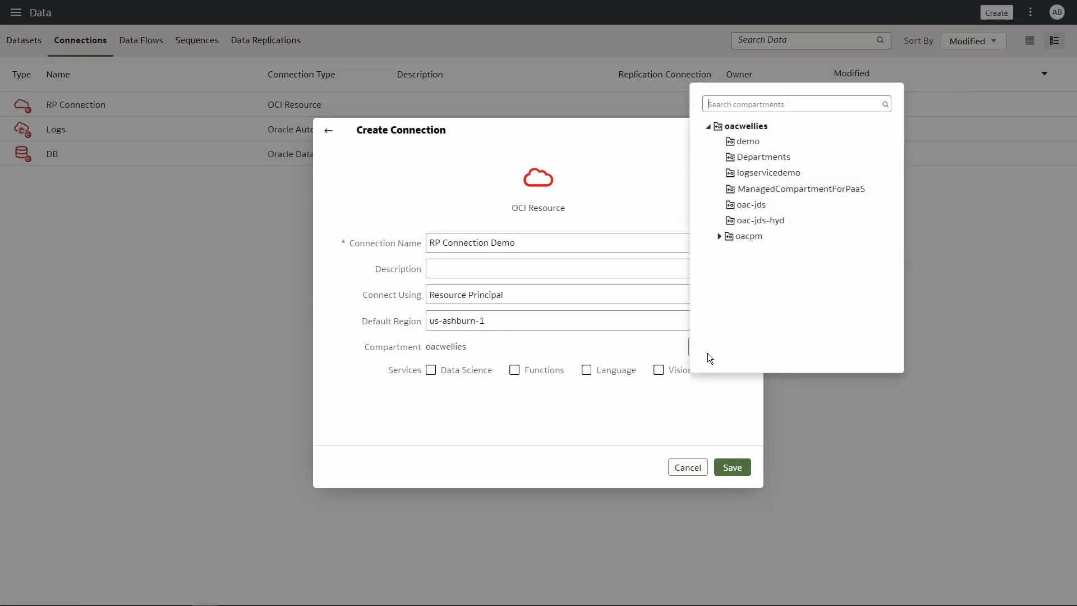
click(744, 237)
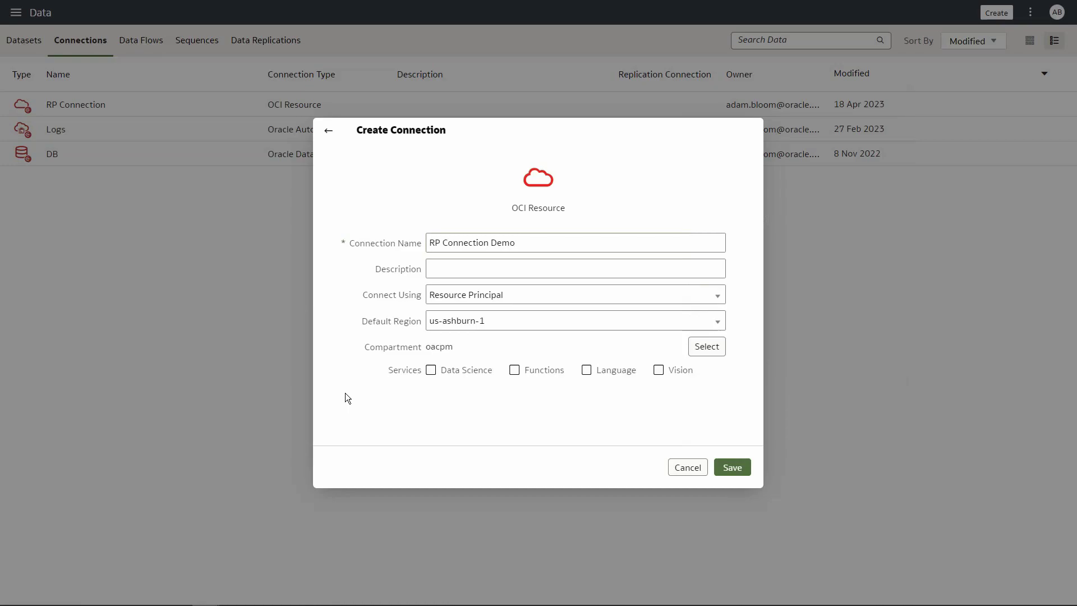
click(512, 375)
click(732, 469)
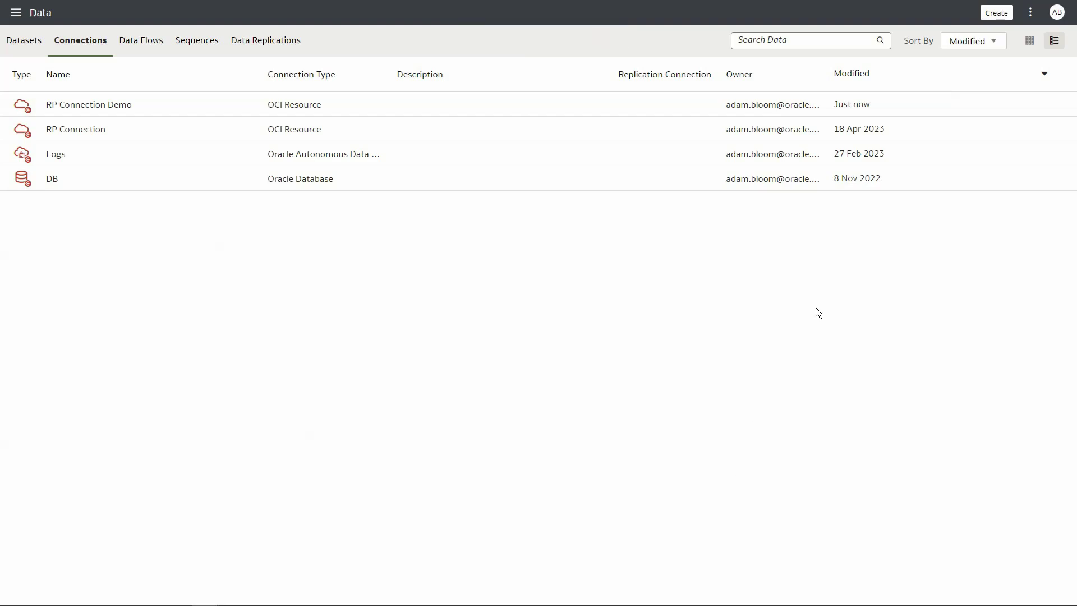
Start registering an OCI function over the RP Connection Demo connection.
click(1031, 14)
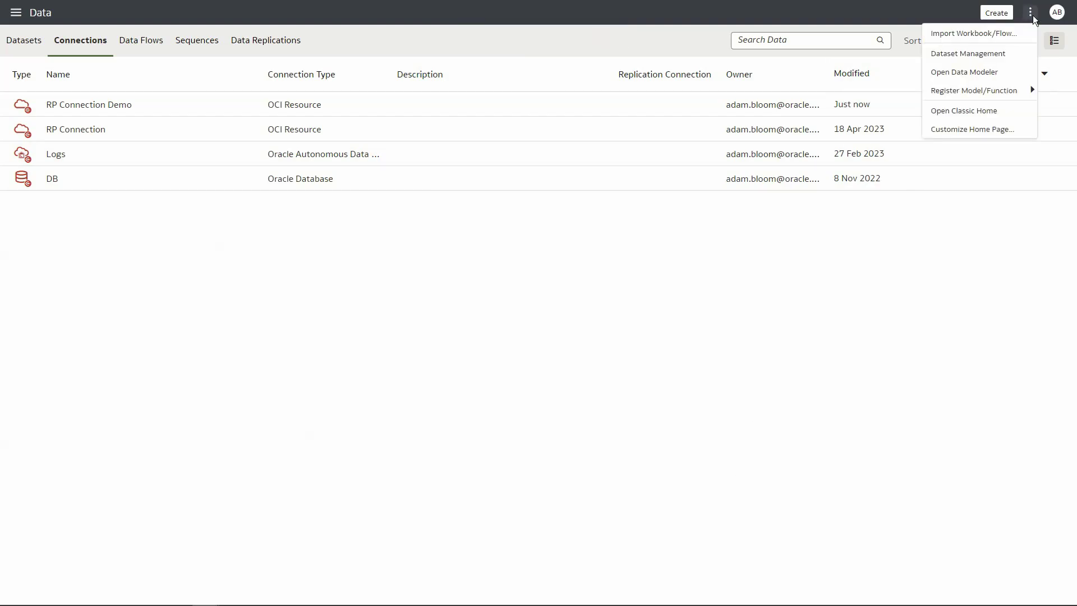
mouse_move(992, 96)
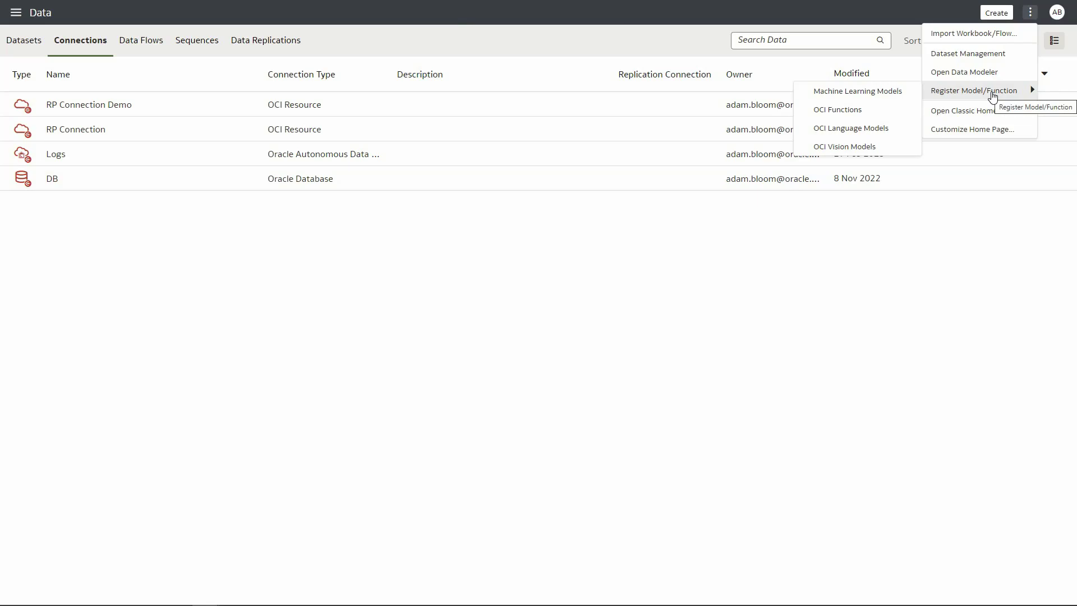
click(825, 113)
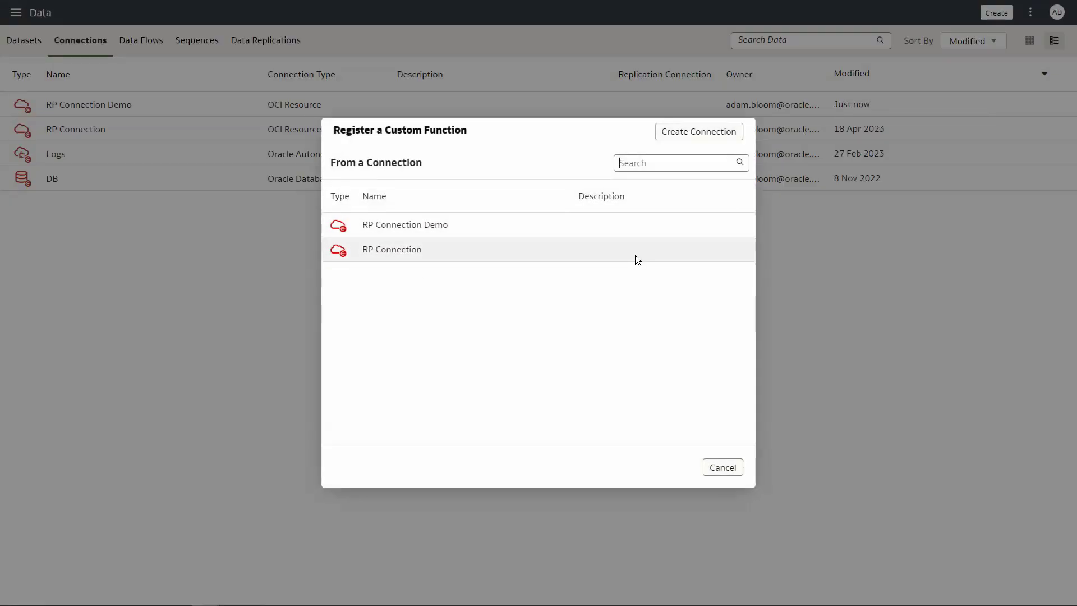
click(354, 227)
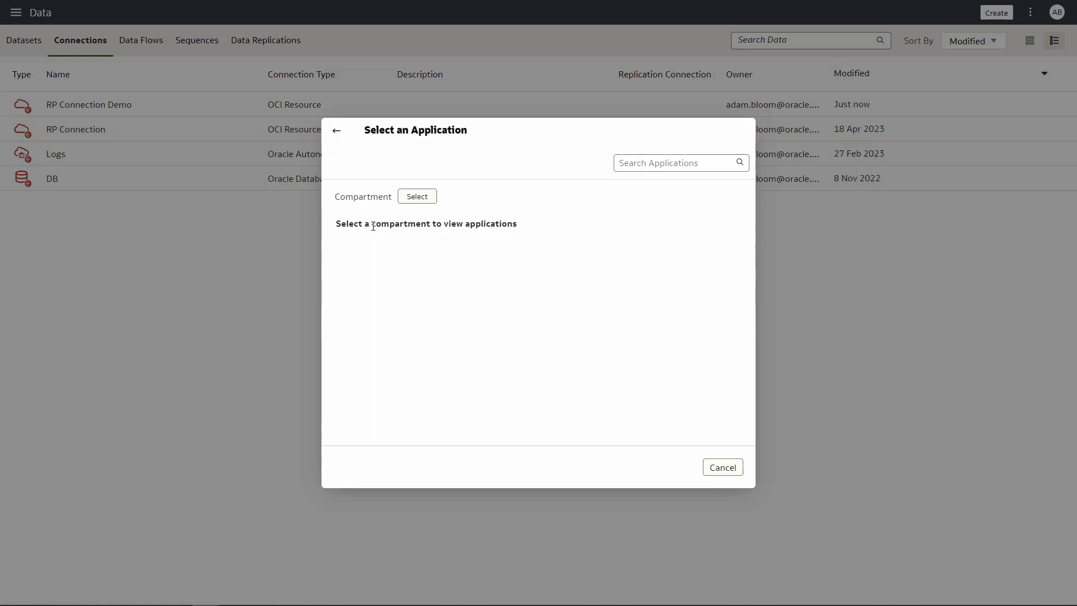
Pick oac-weather-func from OAC_fn in compartment oacpm and register it as oac-weather-func-demo.
click(414, 199)
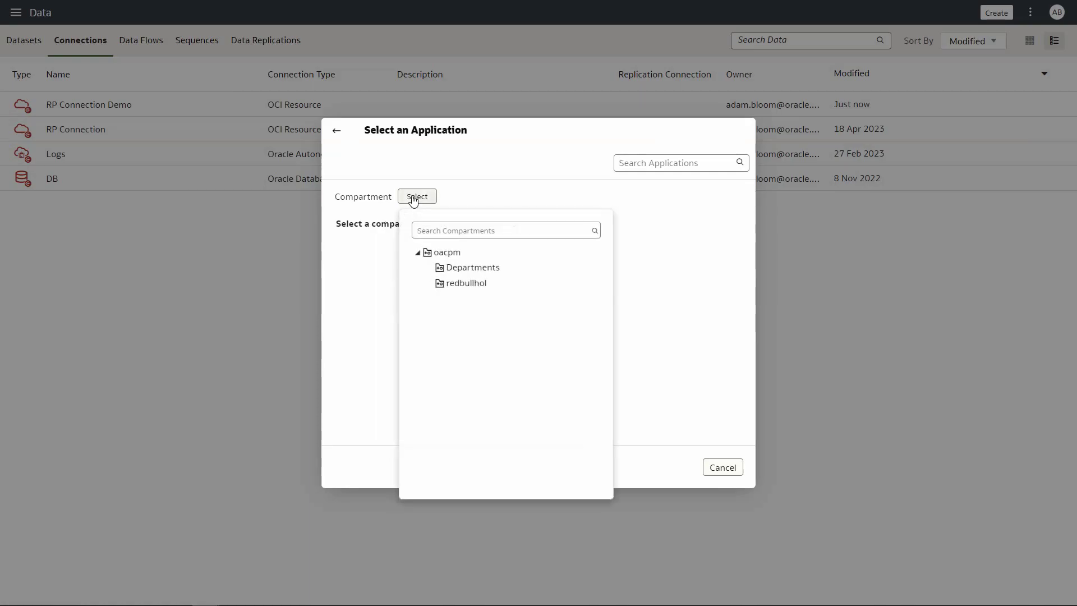
click(447, 252)
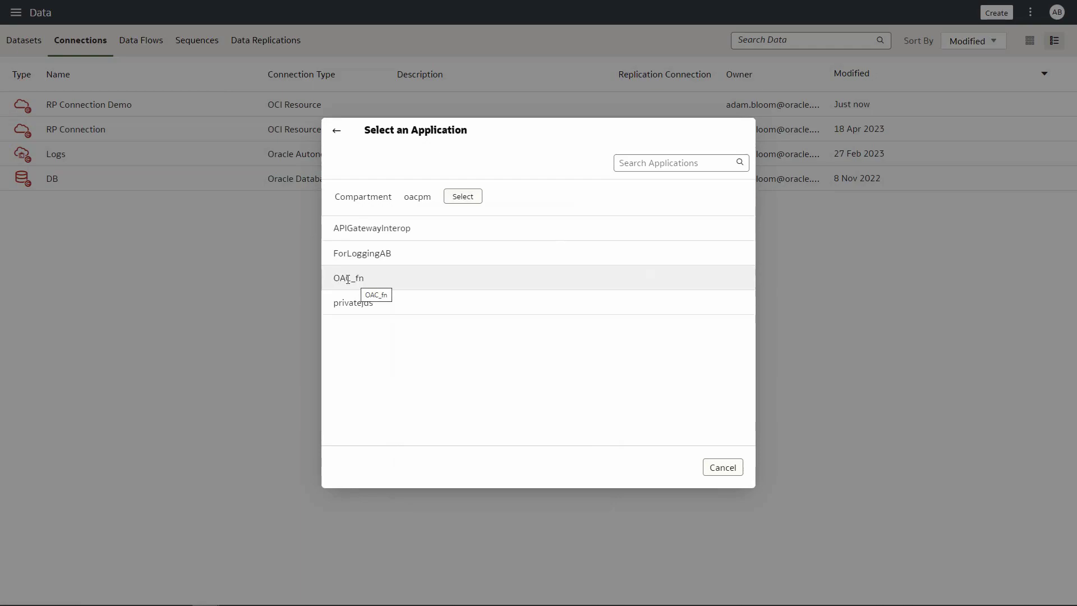
click(348, 280)
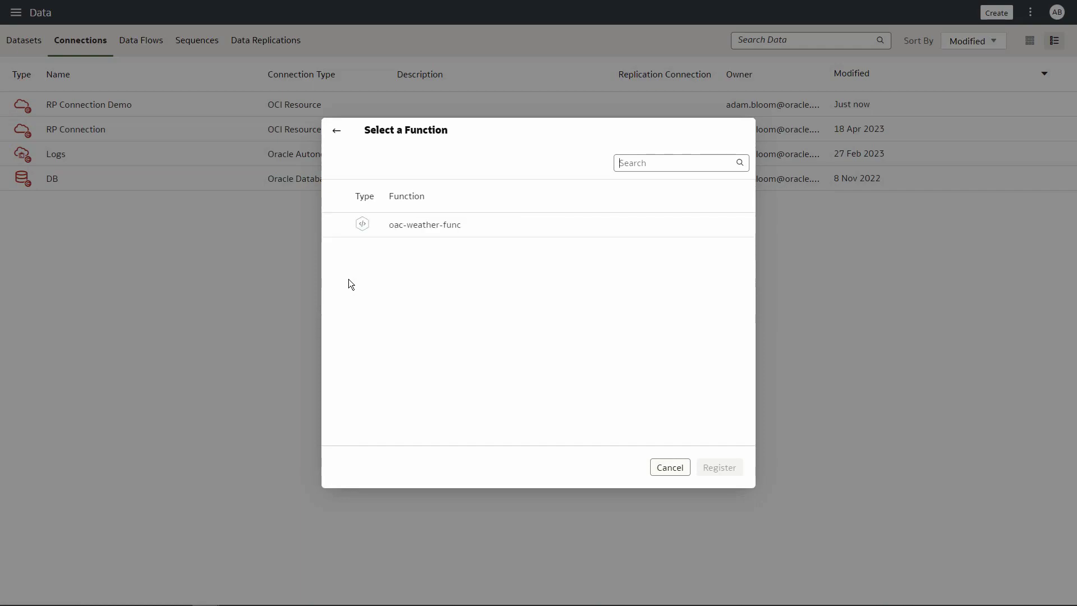
click(406, 227)
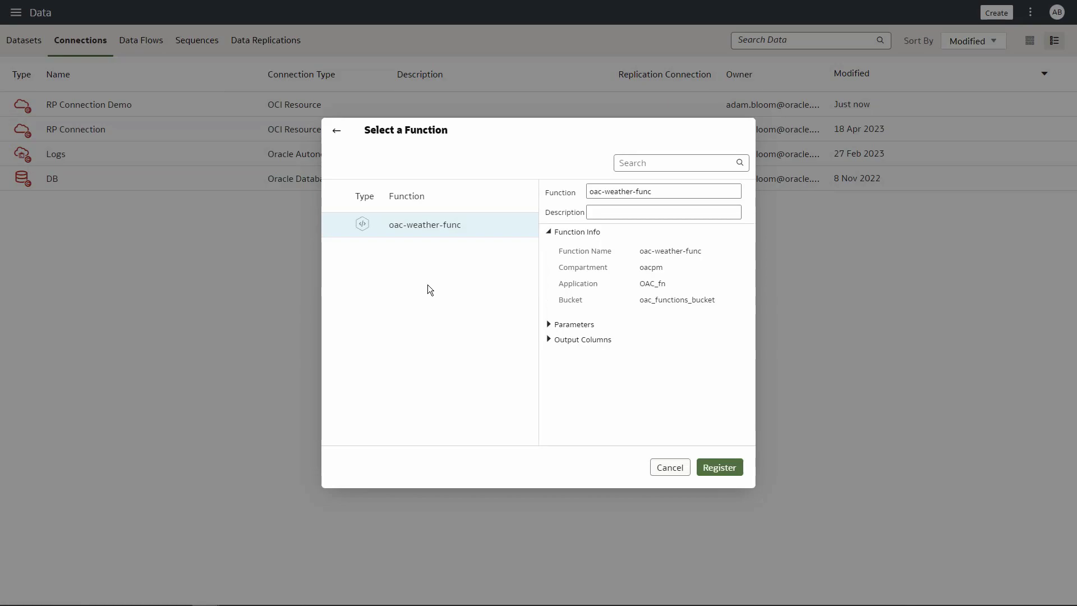
click(661, 191)
text(-demo)
click(717, 474)
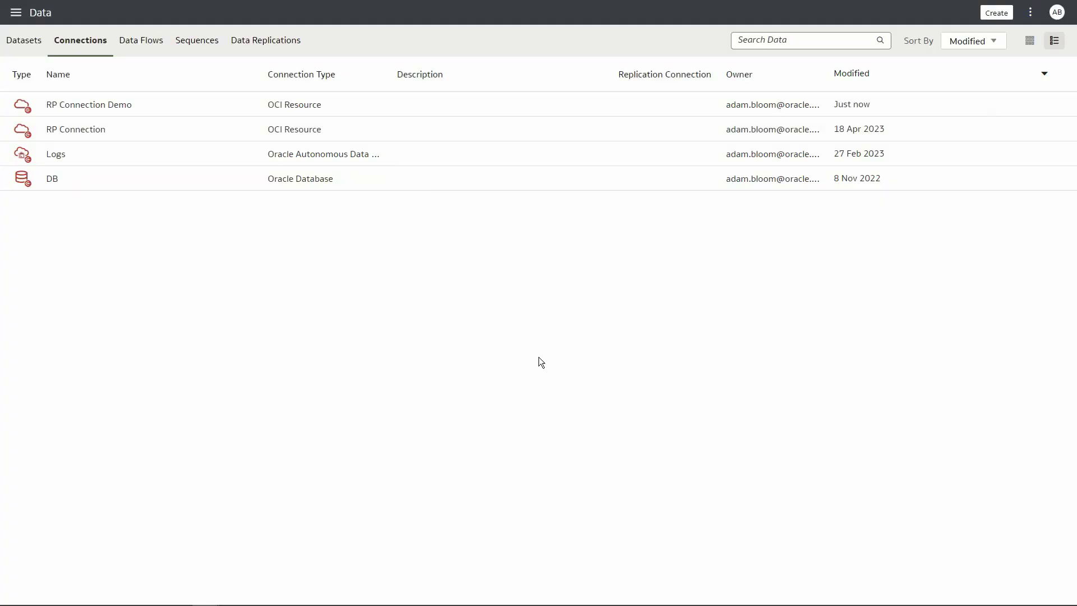
Create a new data flow that starts from the FN_input_DS dataset.
click(149, 50)
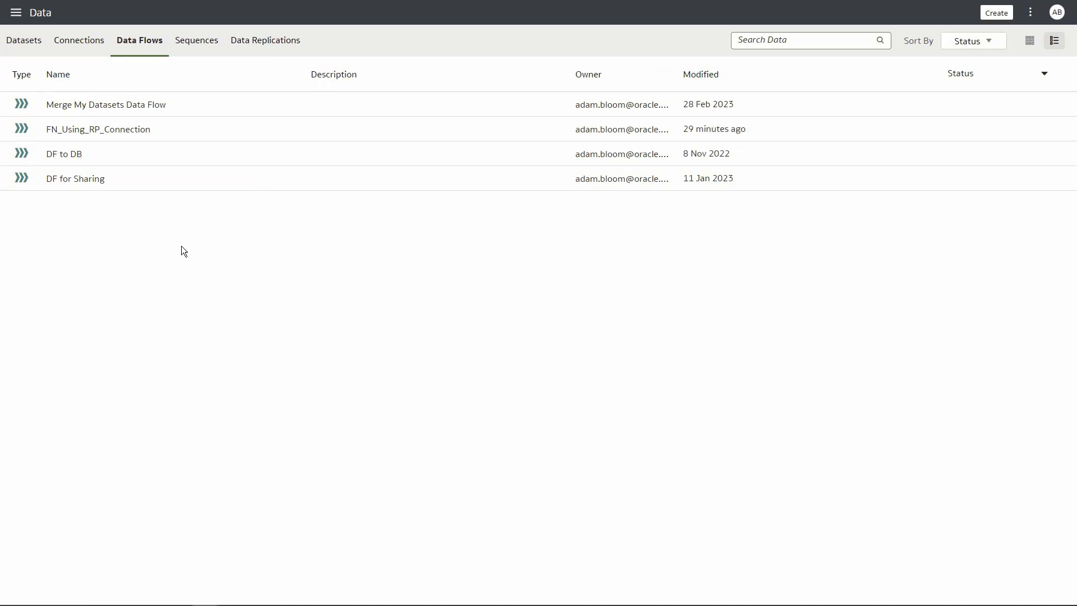
click(993, 12)
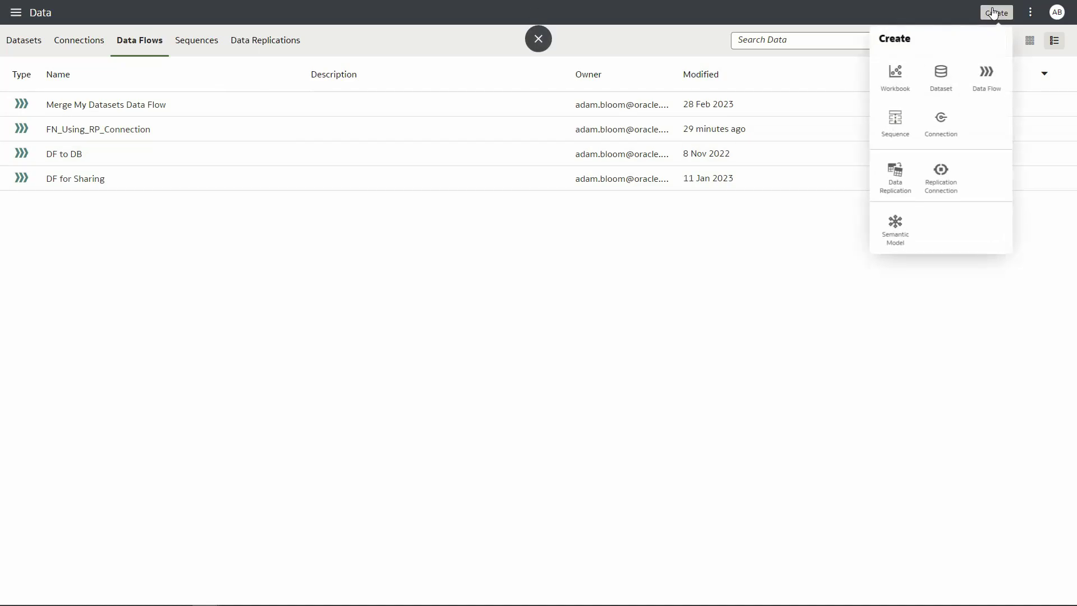
click(991, 88)
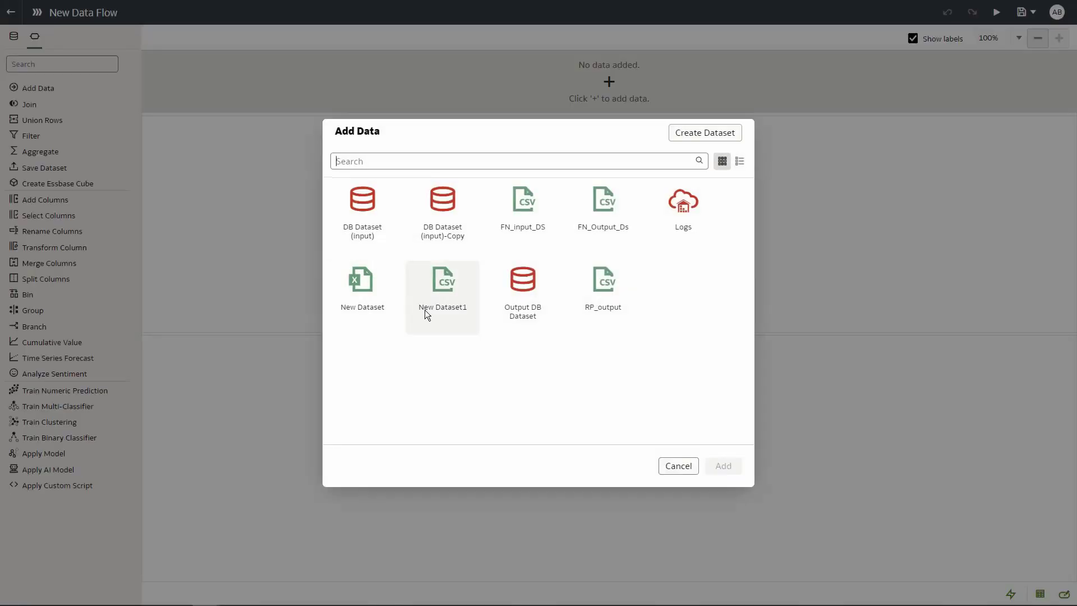
click(522, 216)
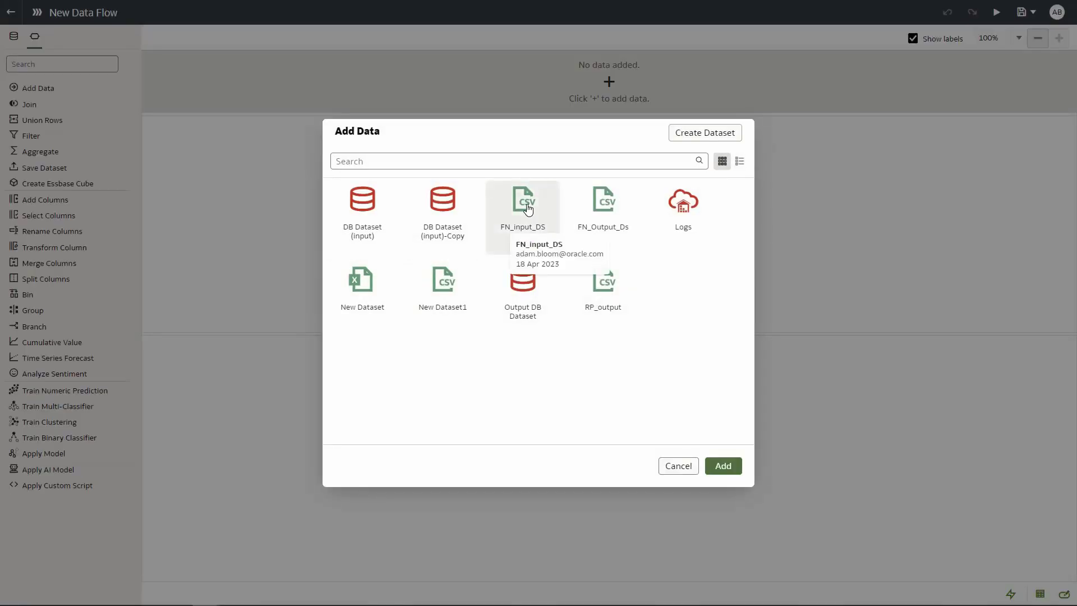
click(722, 466)
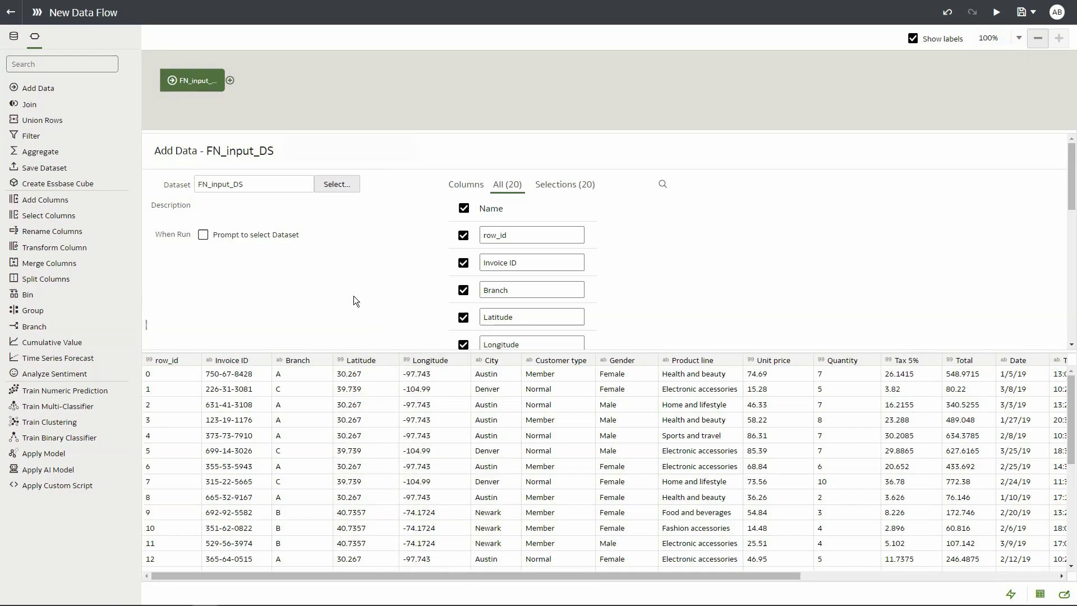
Add an Apply Custom Script step using the oac-weather-func-demo script.
click(230, 80)
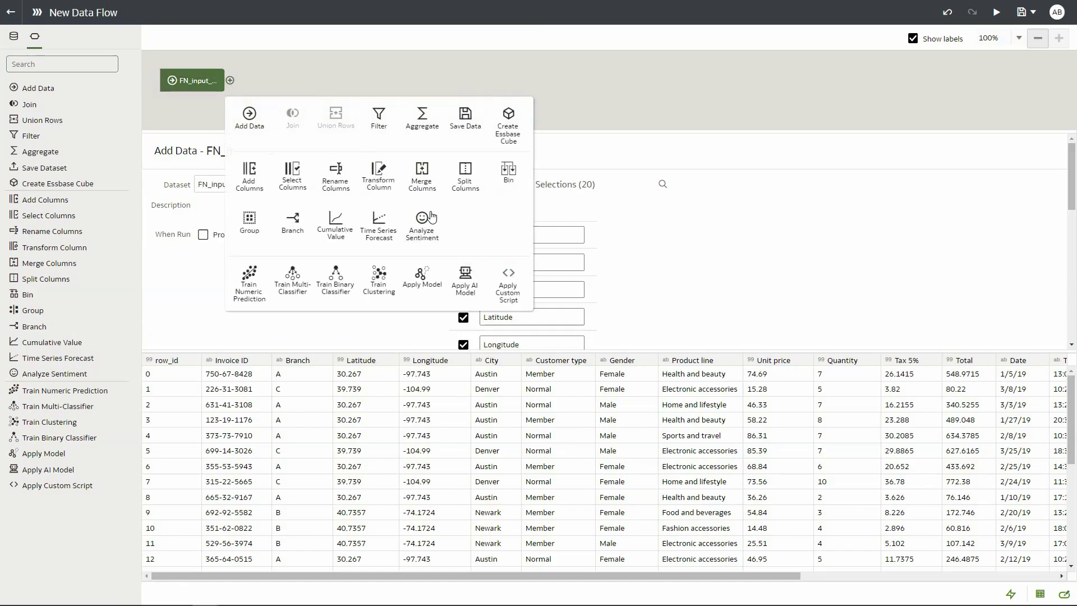
click(503, 283)
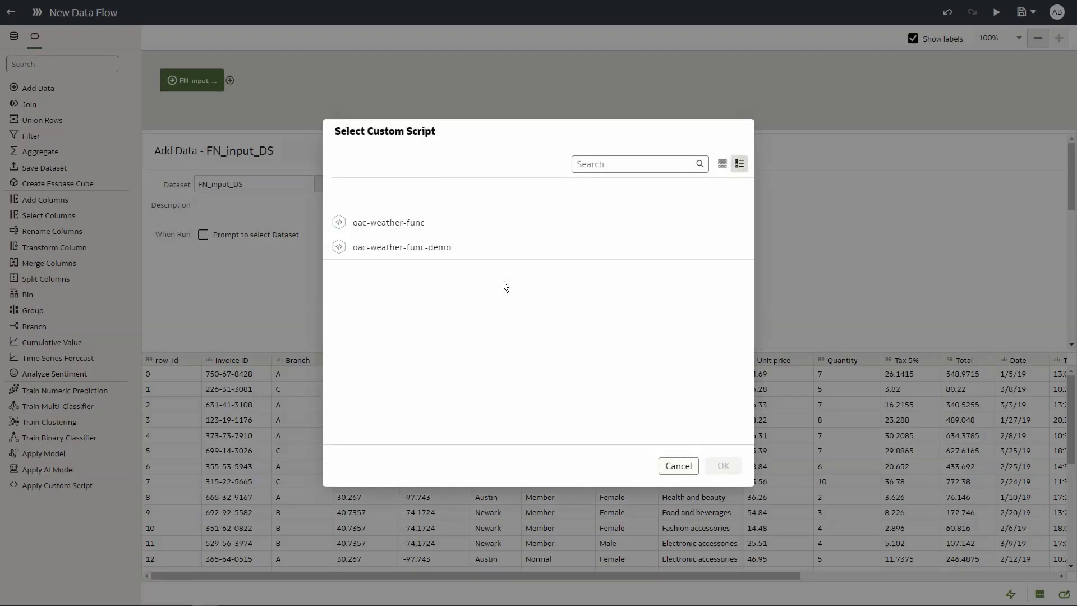
click(416, 247)
click(724, 466)
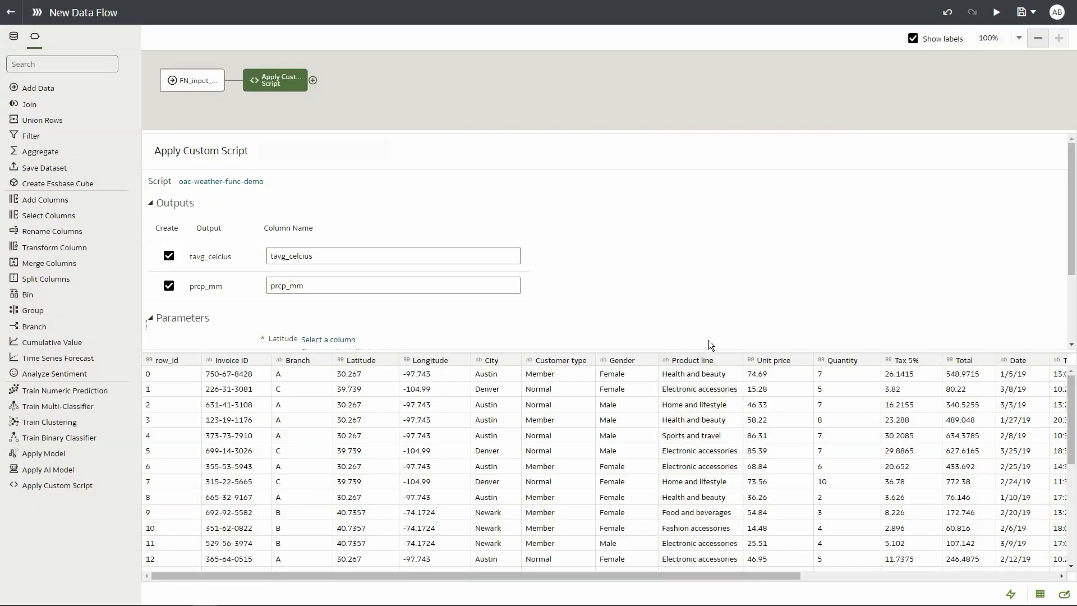
Map the Latitude, Longitude, Date and City columns to the script's matching parameters.
scroll(709, 331, down, 3)
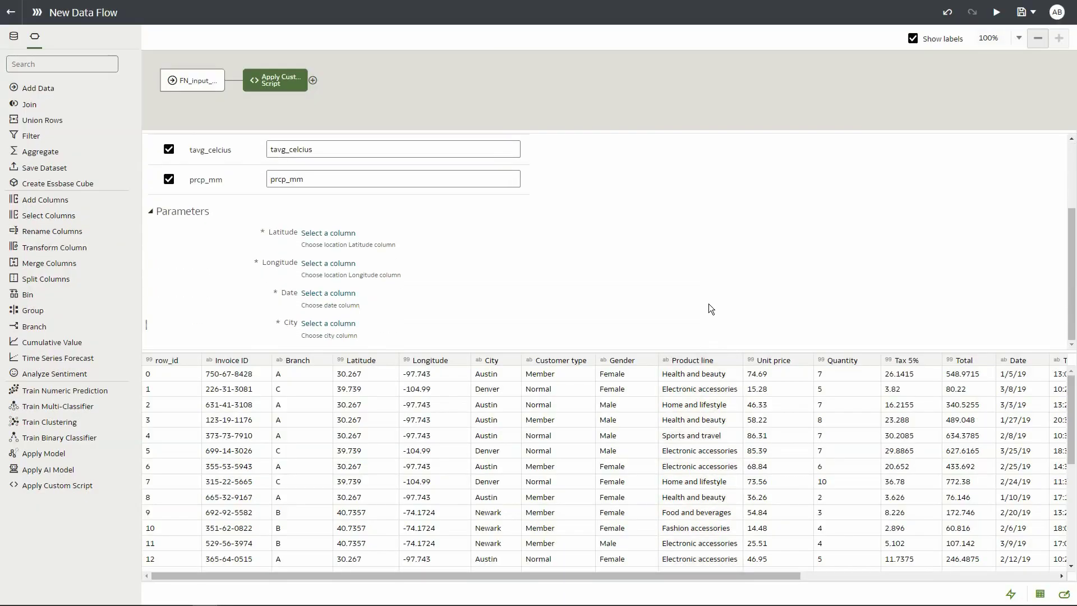
click(329, 234)
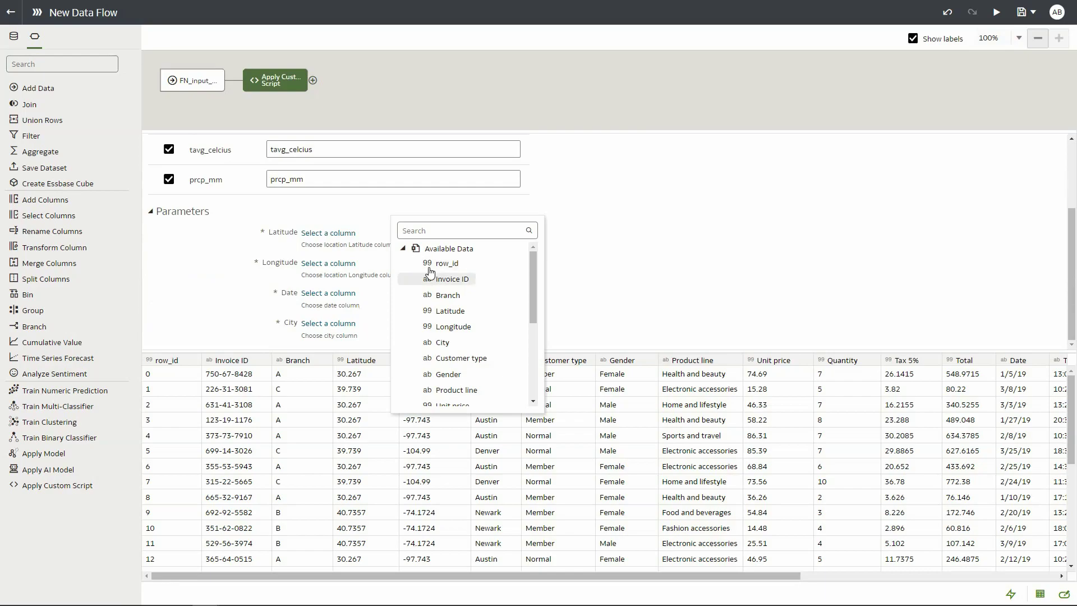
click(452, 311)
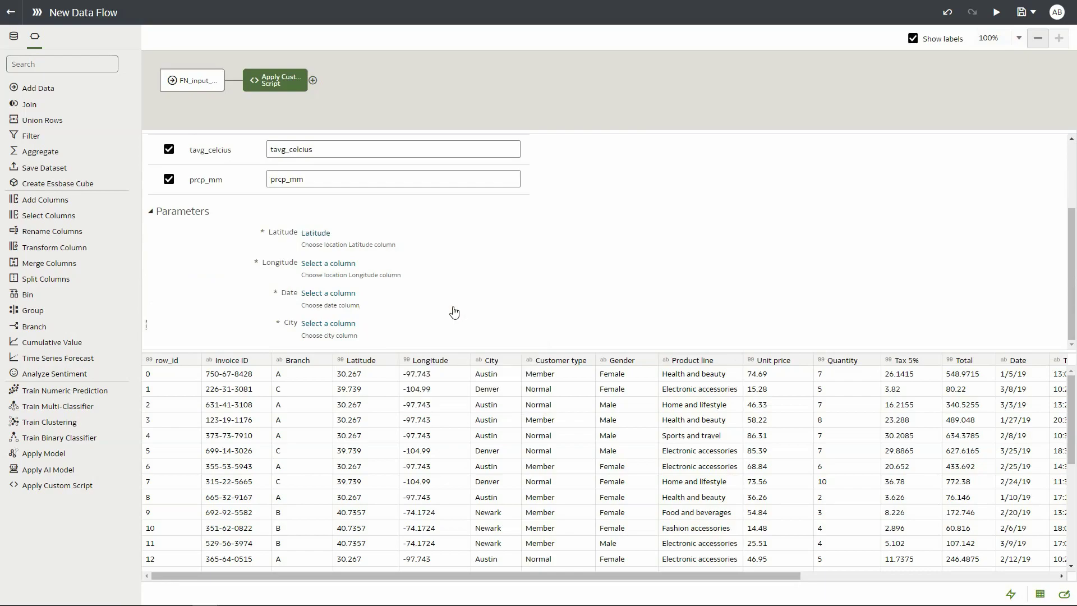
click(336, 264)
click(446, 362)
click(337, 294)
scroll(457, 411, down, 5)
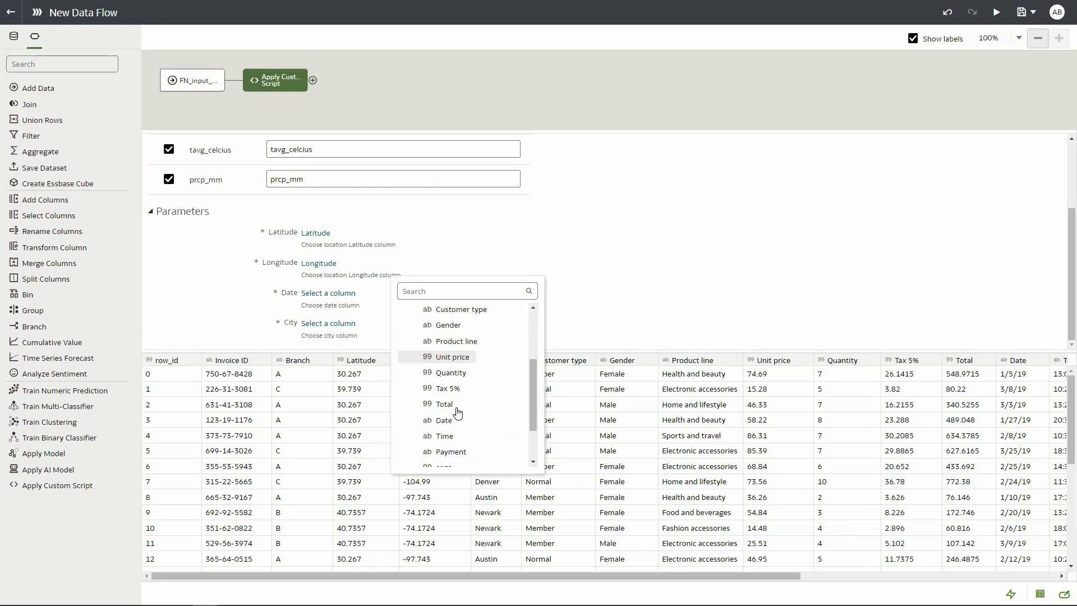
click(449, 362)
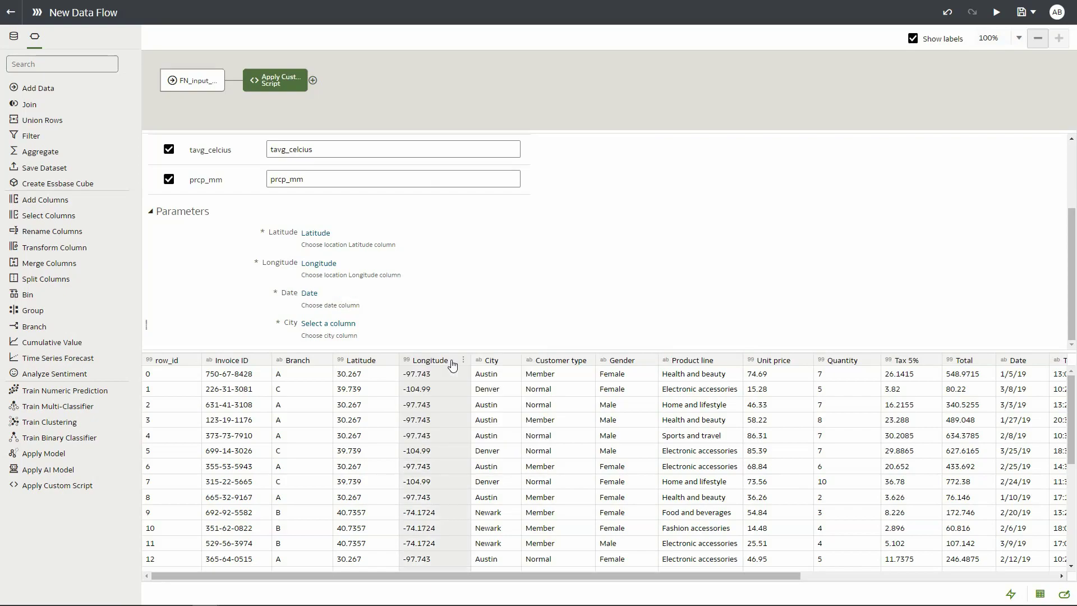
click(336, 324)
click(443, 434)
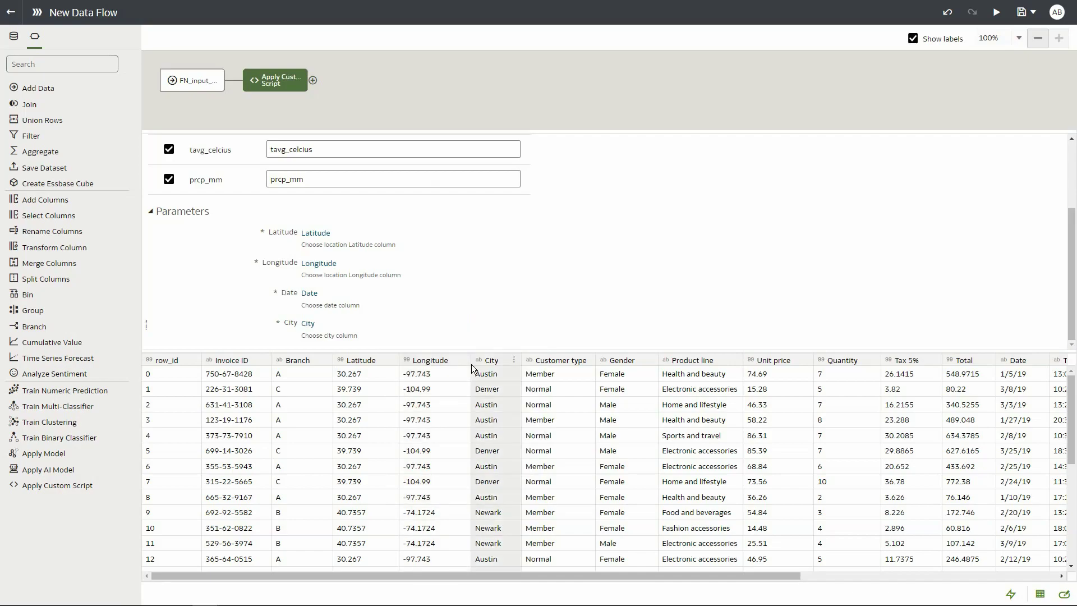
scroll(550, 298, up, 3)
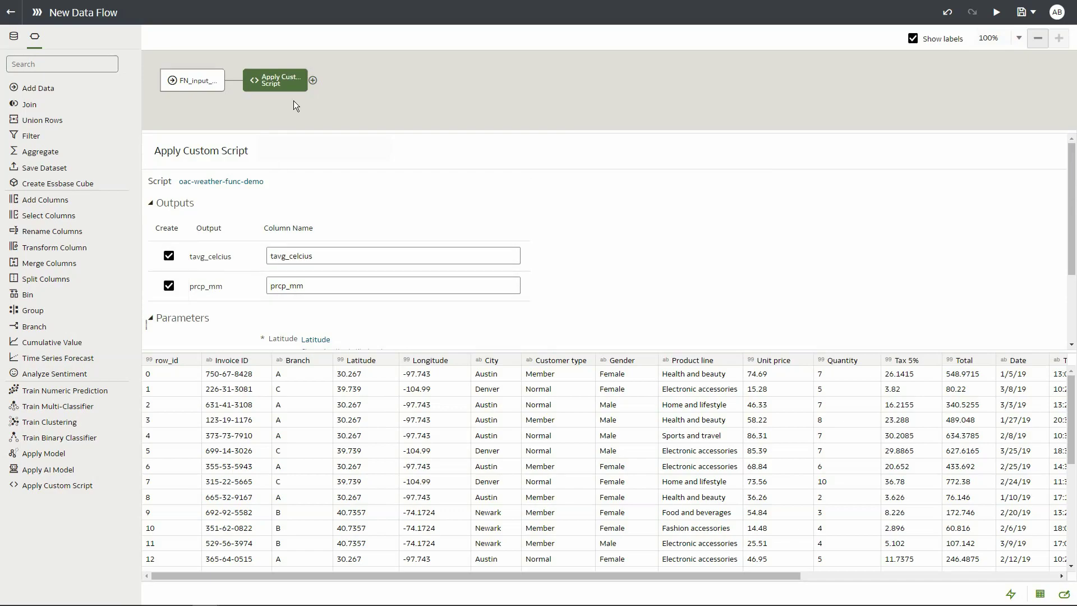
click(312, 81)
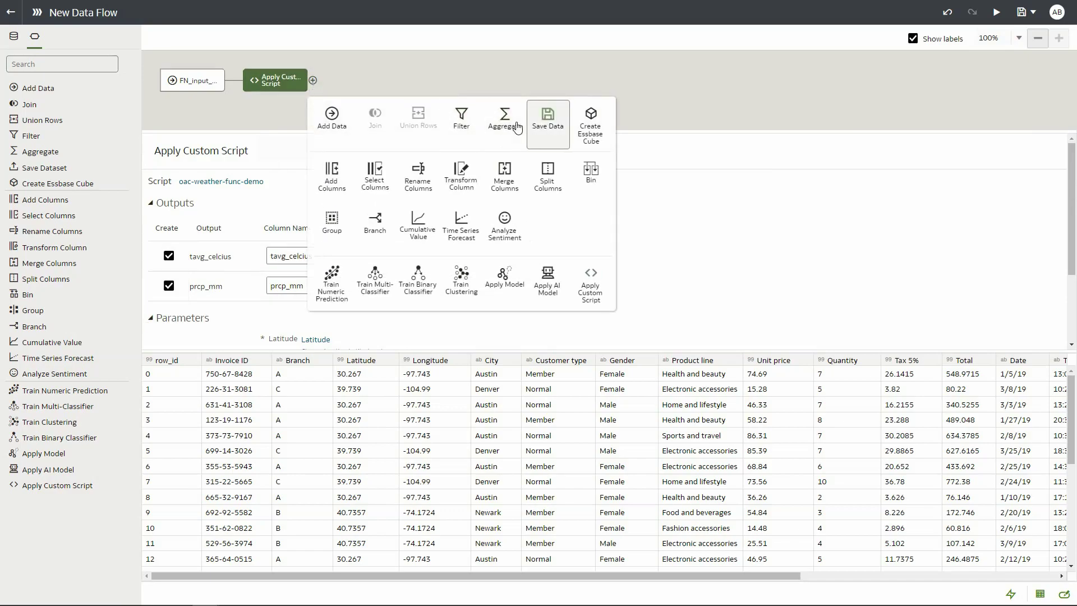
Add a Save Data step that writes the output dataset RP_Demo_Out.
click(537, 122)
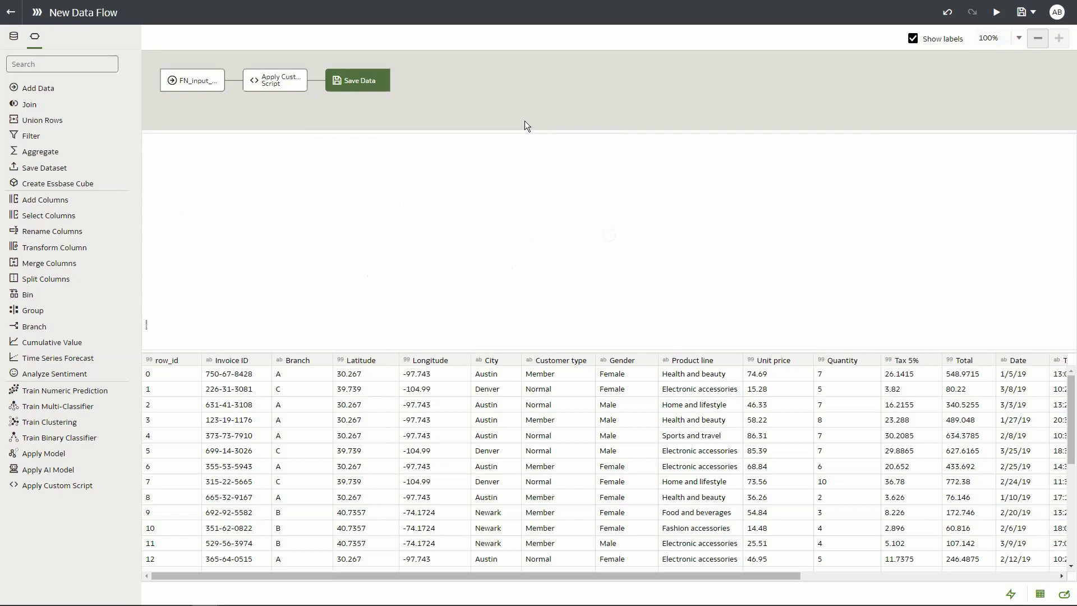
drag(258, 184, 169, 175)
text(RP_Demo_Out)
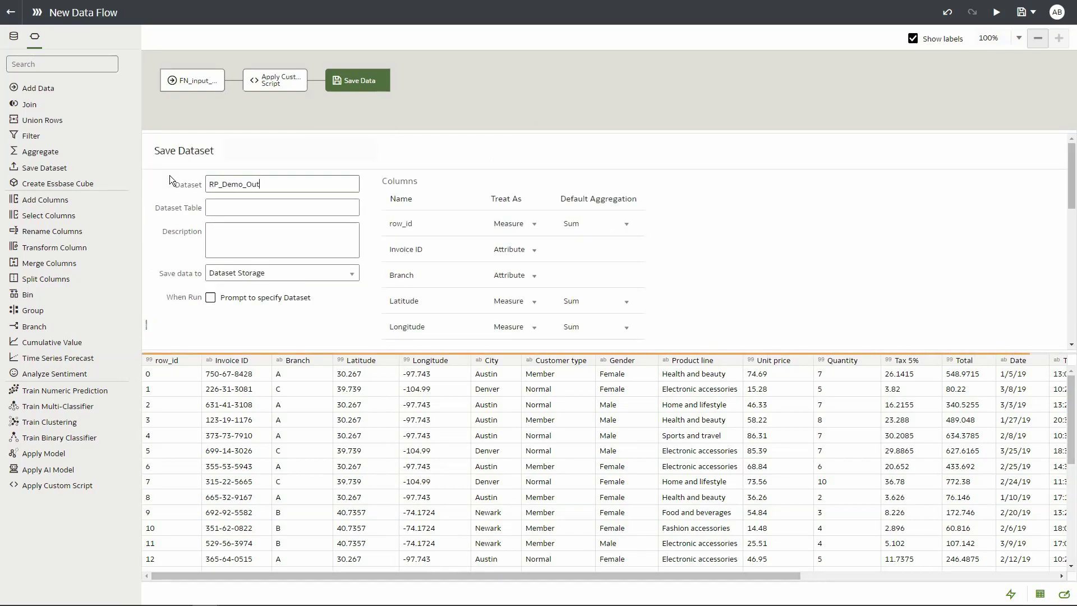
Save the data flow as 'RP Demo' and run it.
click(992, 13)
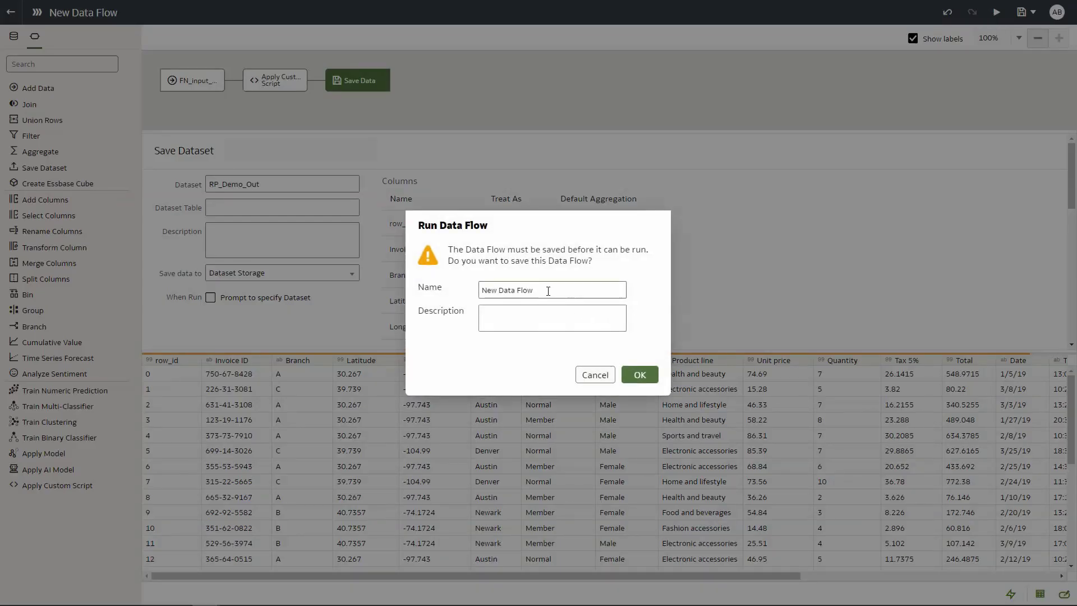
drag(546, 290, 436, 290)
text(RP Demo)
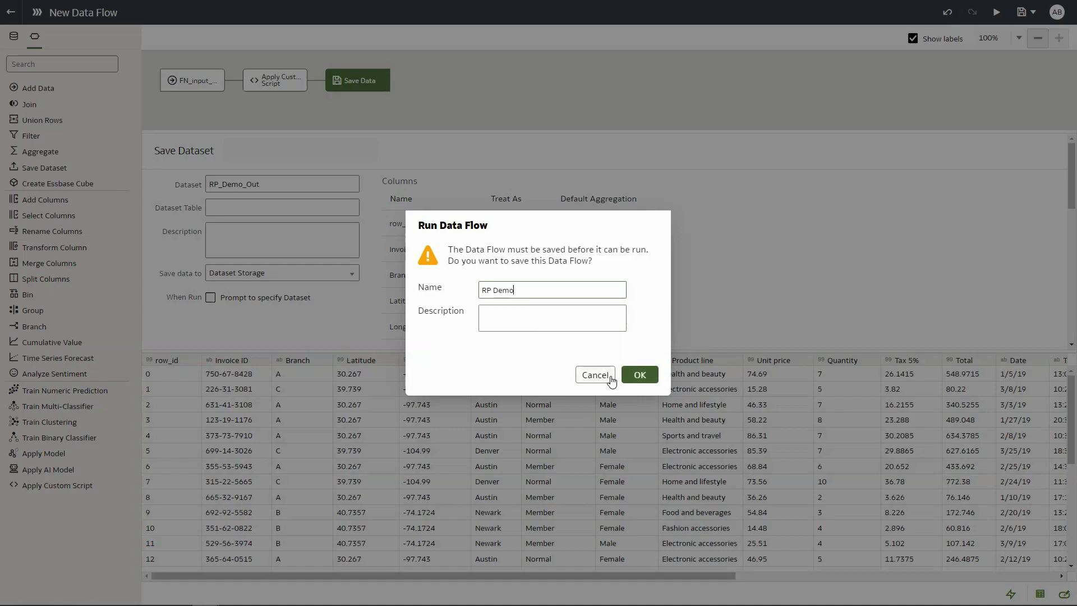
click(640, 376)
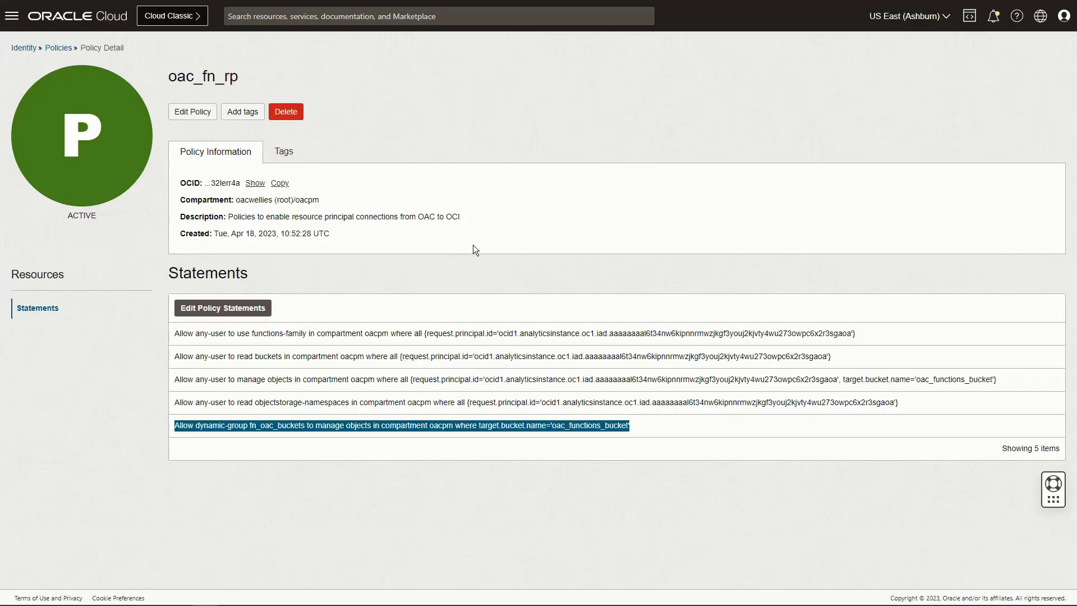
click(337, 500)
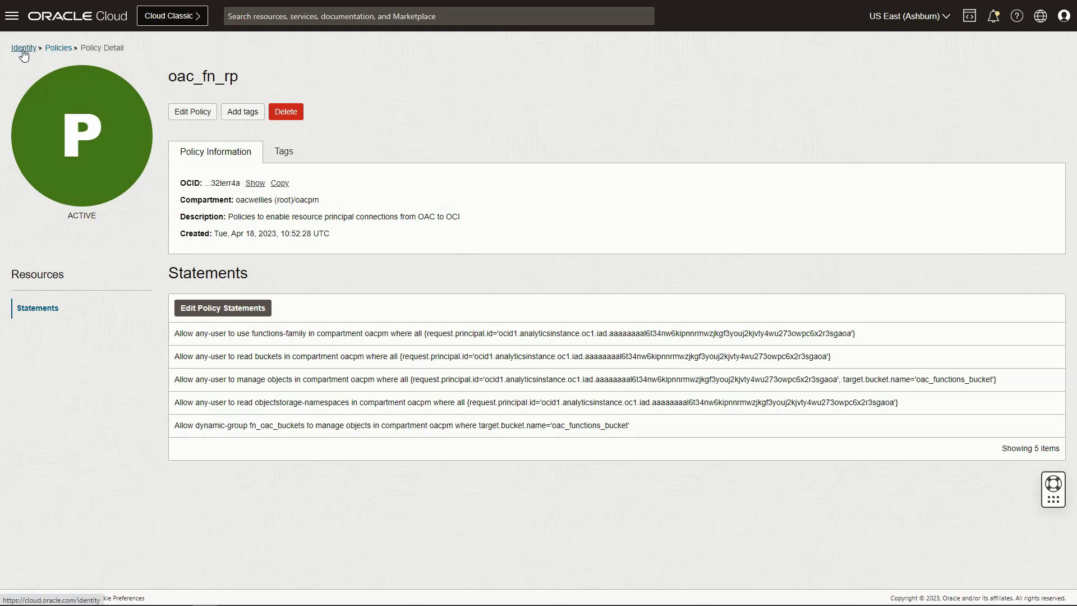
click(58, 48)
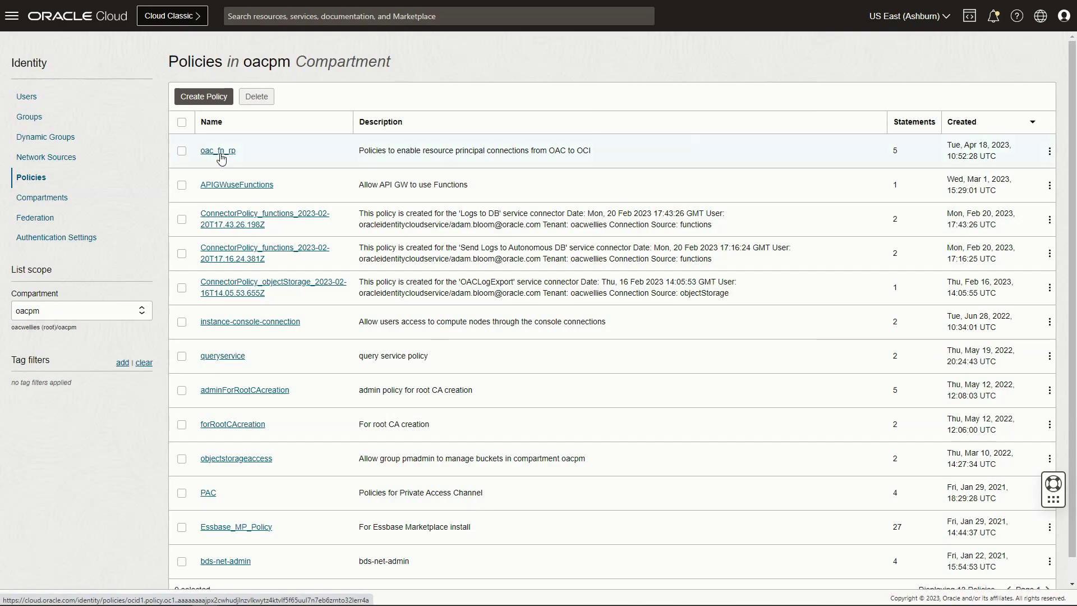
click(218, 152)
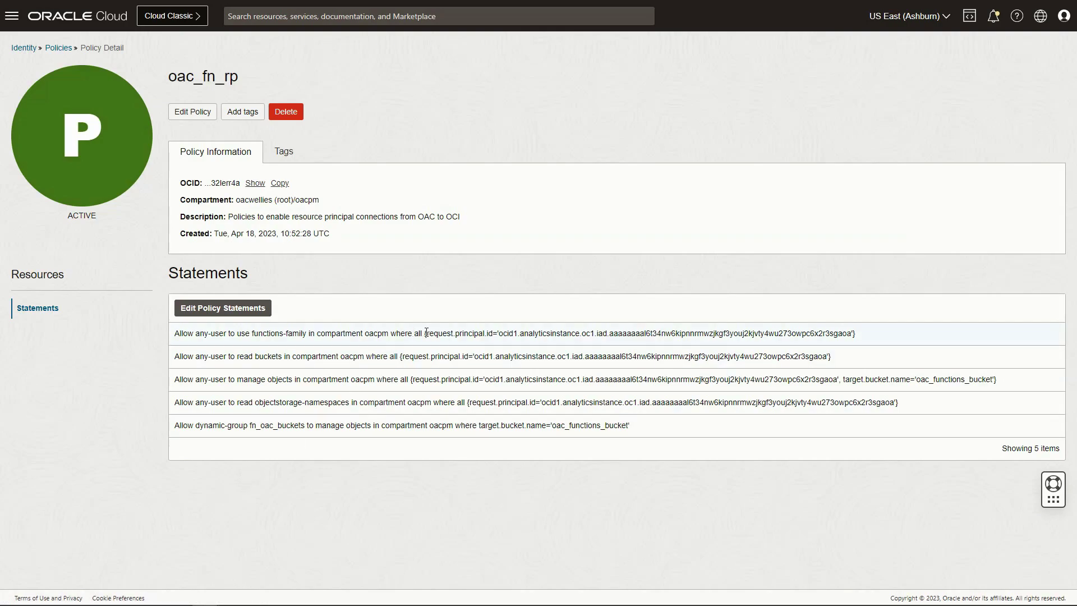
drag(426, 333, 850, 334)
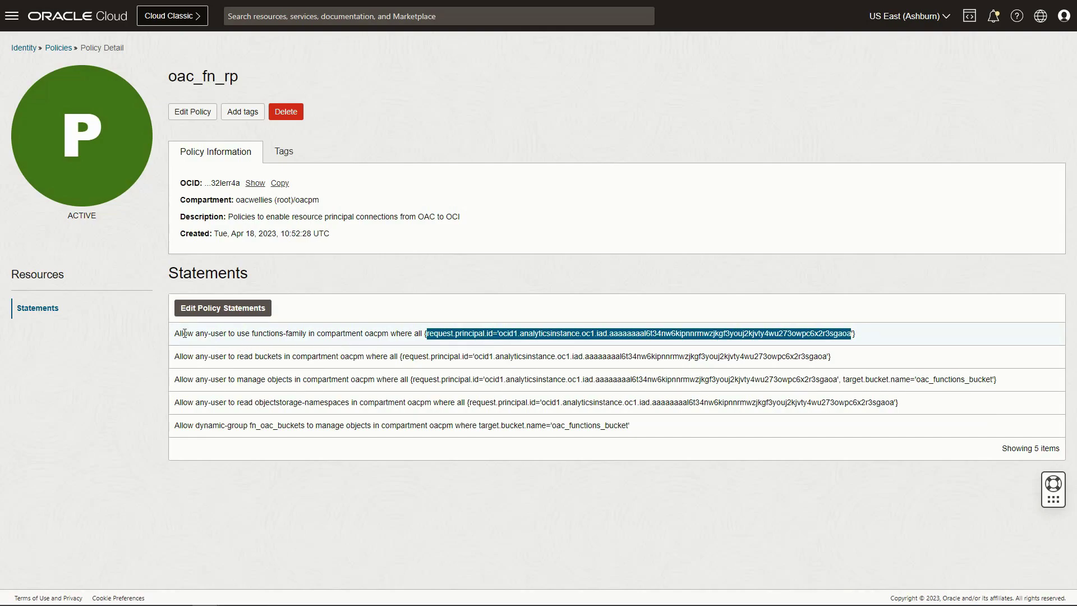
drag(176, 333, 307, 333)
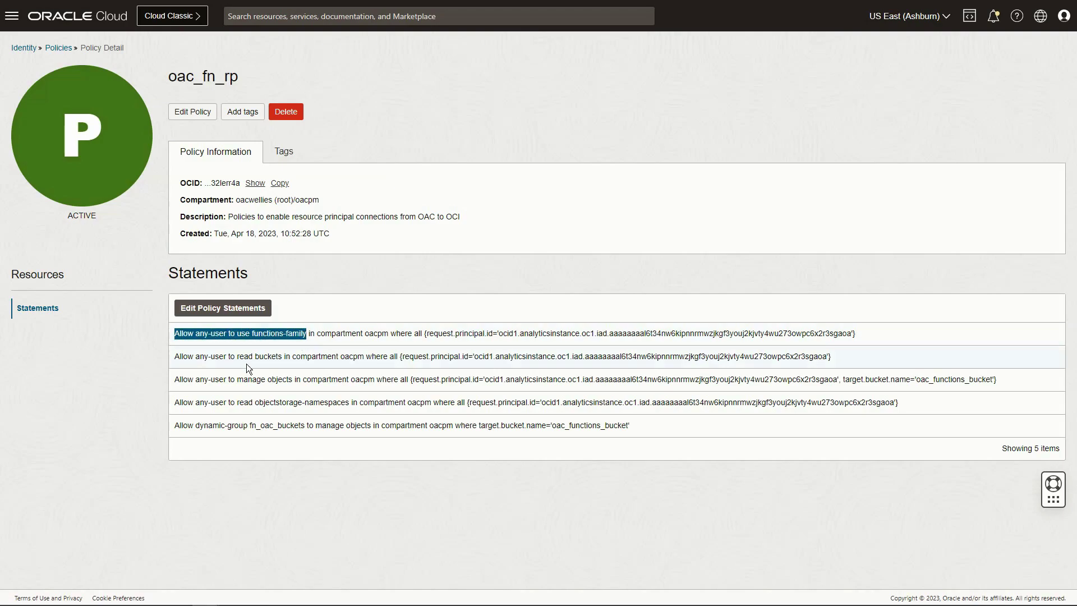
drag(175, 356, 287, 356)
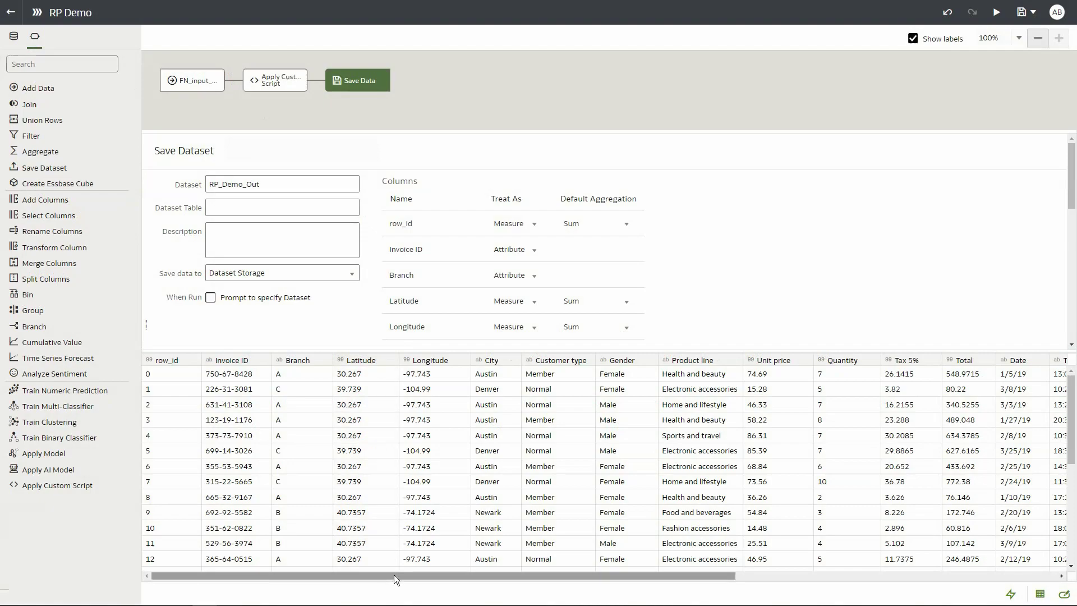
Scroll the RP Demo preview right to reveal the tavg_celcius and prcp_mm columns.
drag(394, 574, 749, 580)
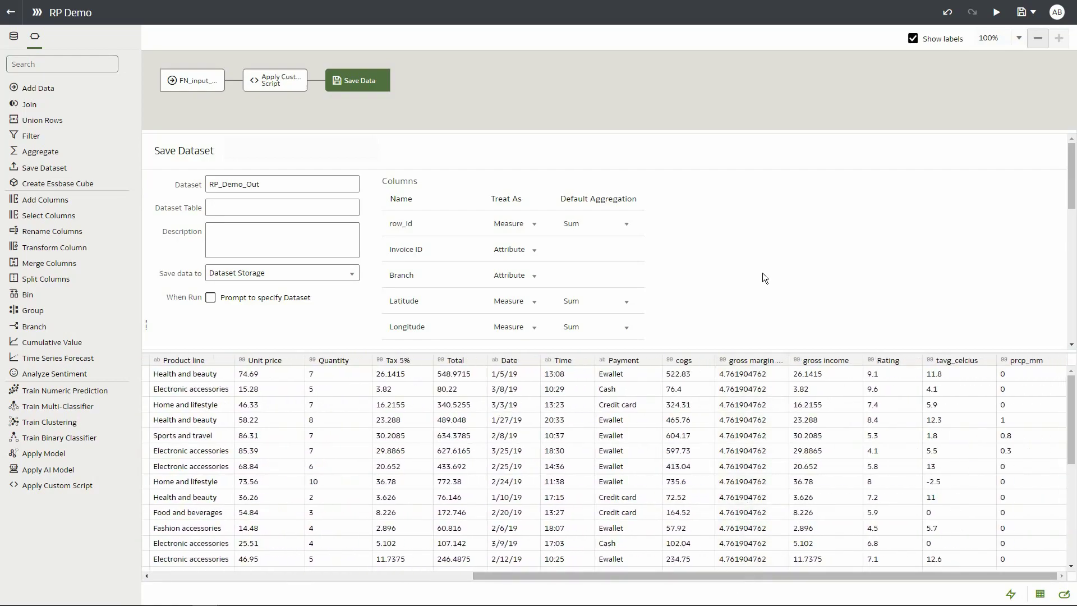